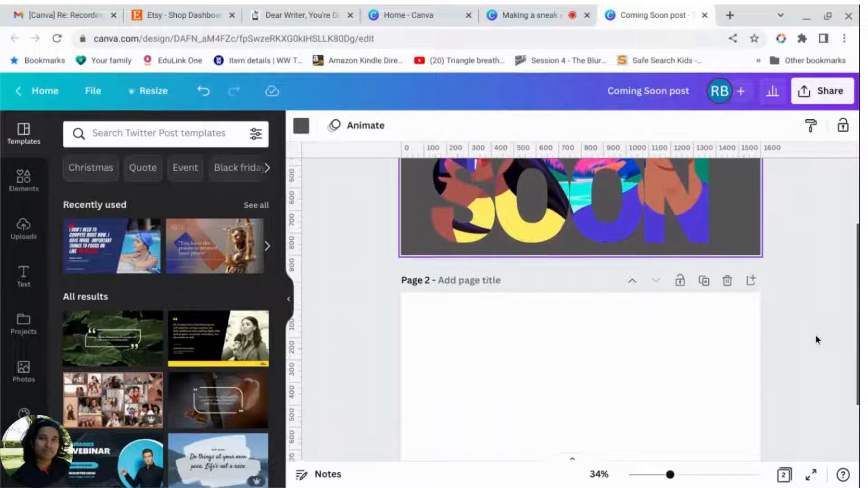
scroll(815, 336, "up", 6)
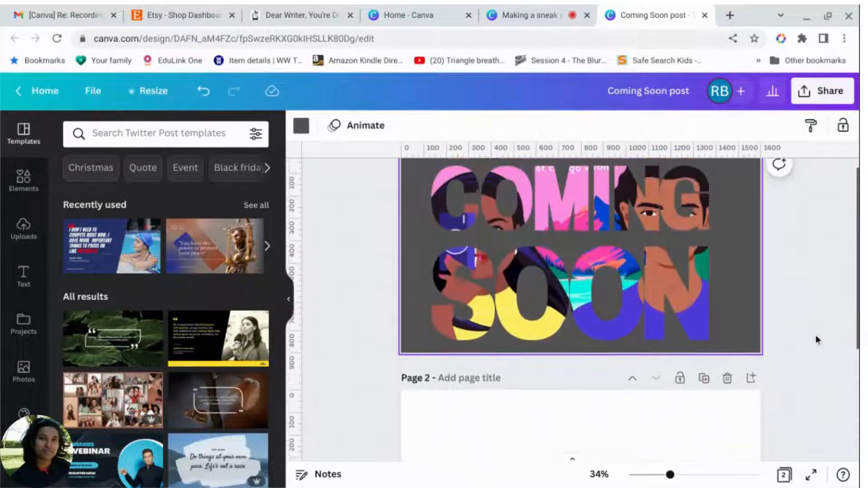
scroll(816, 335, "down", 3)
scroll(816, 334, "down", 1)
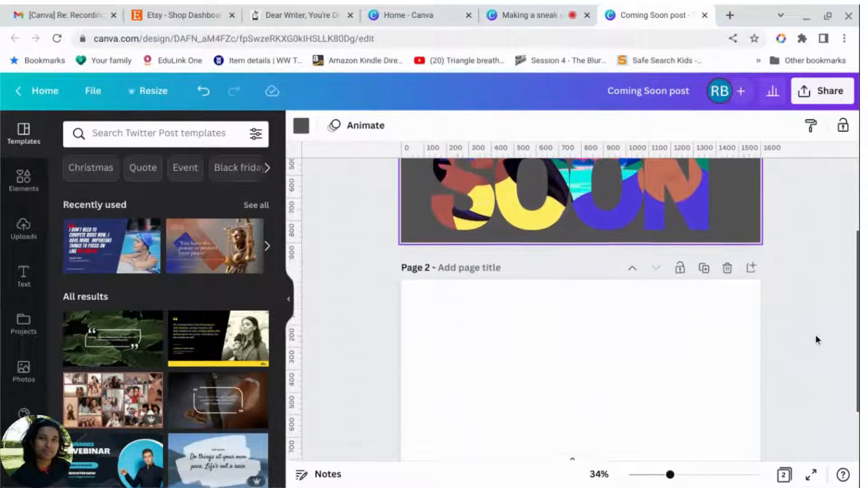
scroll(815, 335, "up", 2)
scroll(815, 335, "down", 3)
scroll(815, 335, "up", 1)
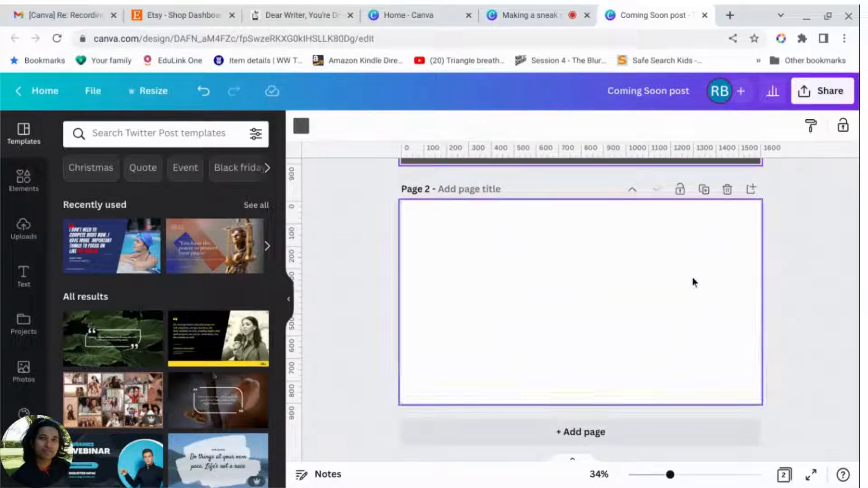
Step: Search the design elements for "frames"
left_click(26, 188)
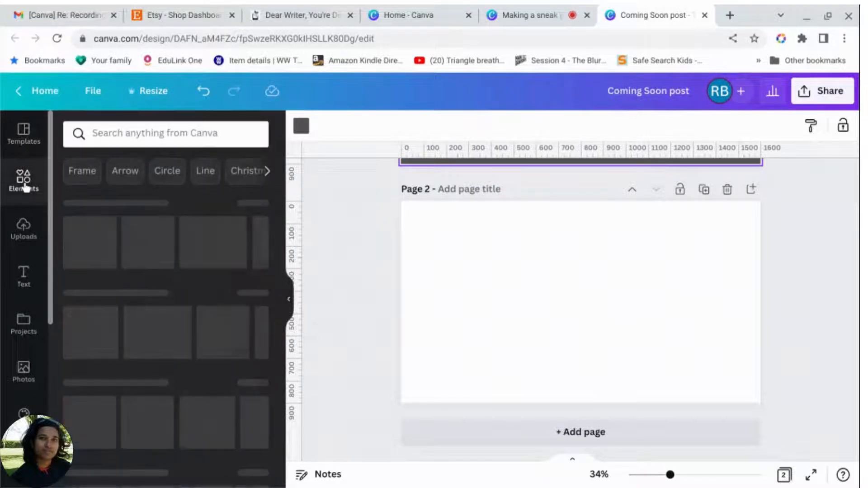
left_click(181, 134)
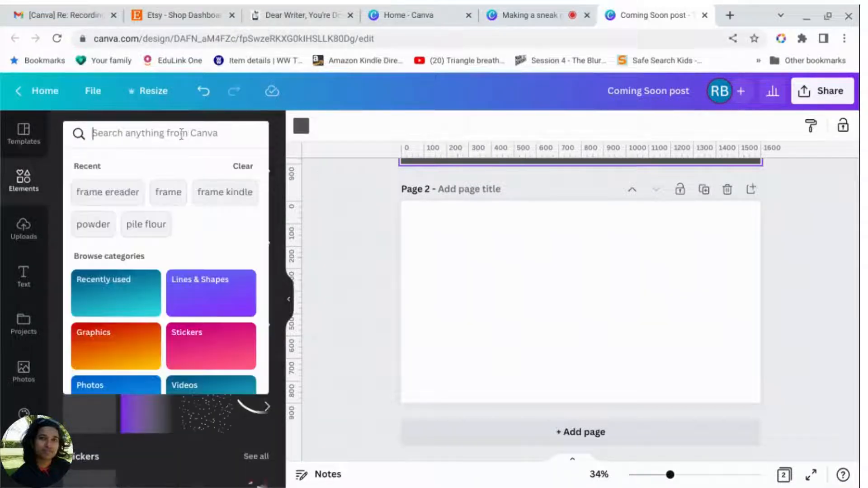
type("frames")
key("Return")
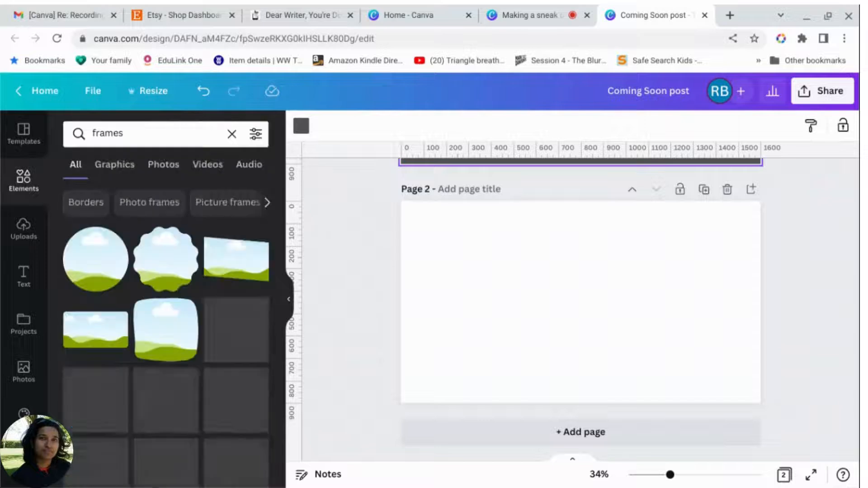
Step: Find the letter-shaped frames and add an L, two Os and a K to page 2
scroll(156, 367, "down", 10)
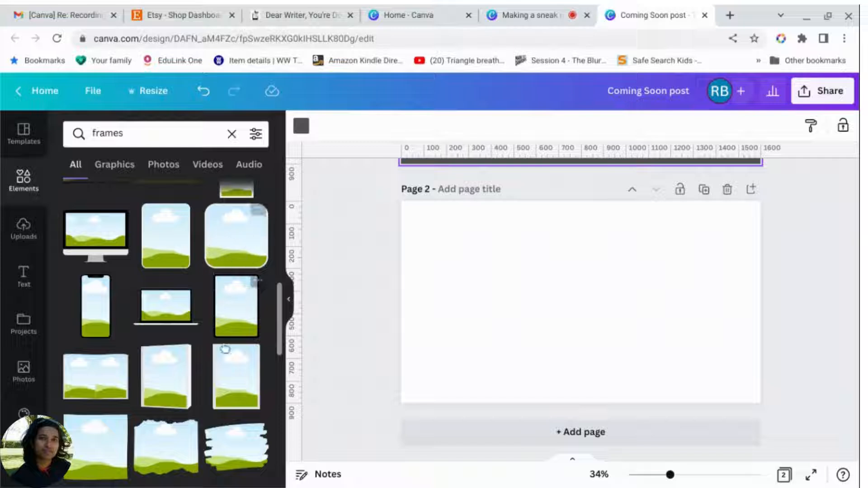
scroll(228, 388, "down", 10)
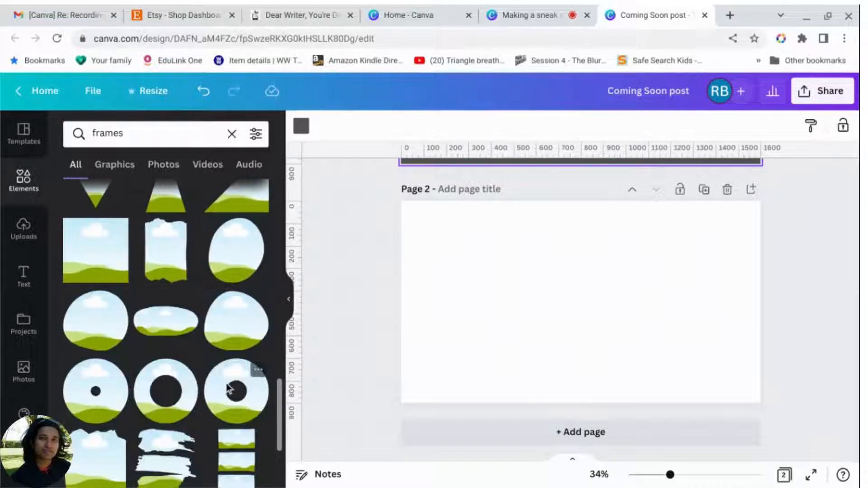
scroll(226, 383, "down", 3)
scroll(227, 388, "down", 3)
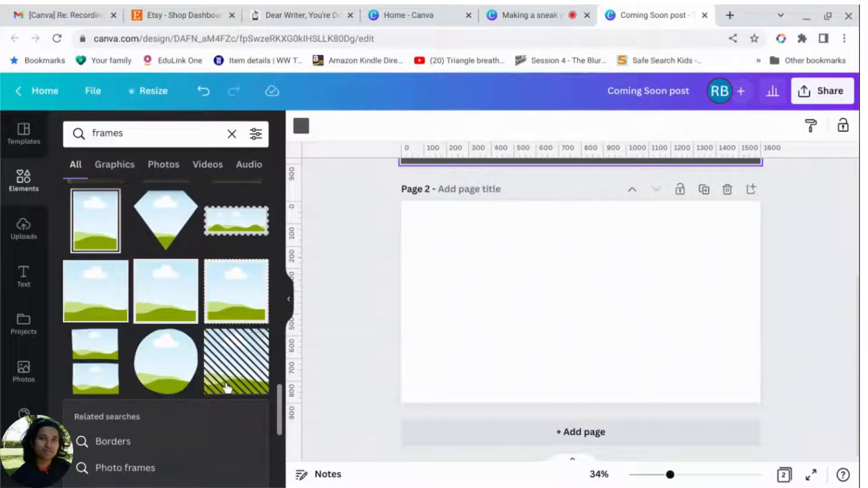
scroll(227, 388, "down", 3)
scroll(228, 388, "down", 3)
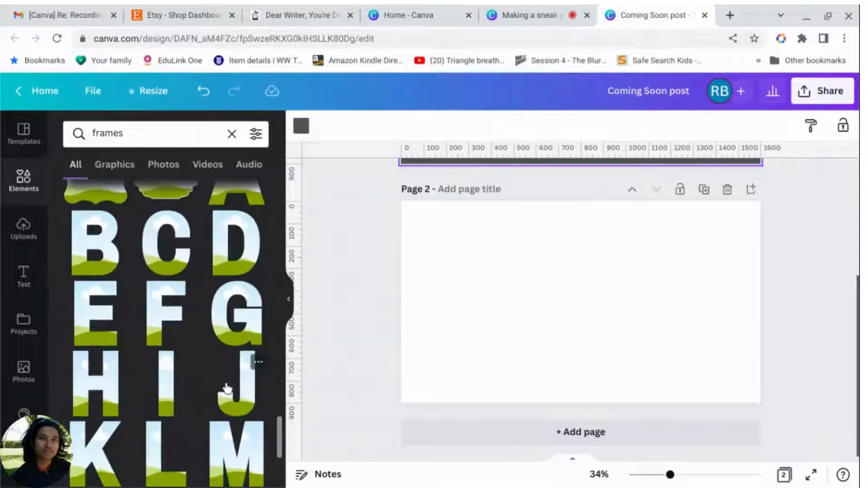
scroll(228, 388, "down", 5)
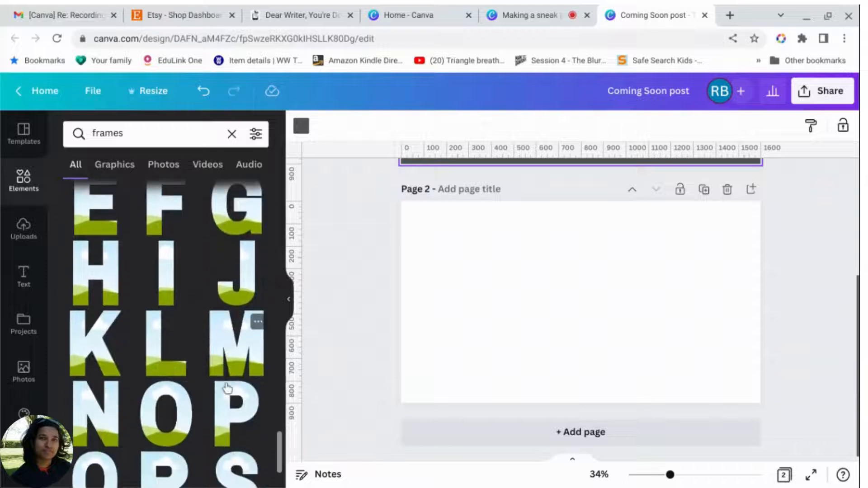
scroll(228, 388, "up", 2)
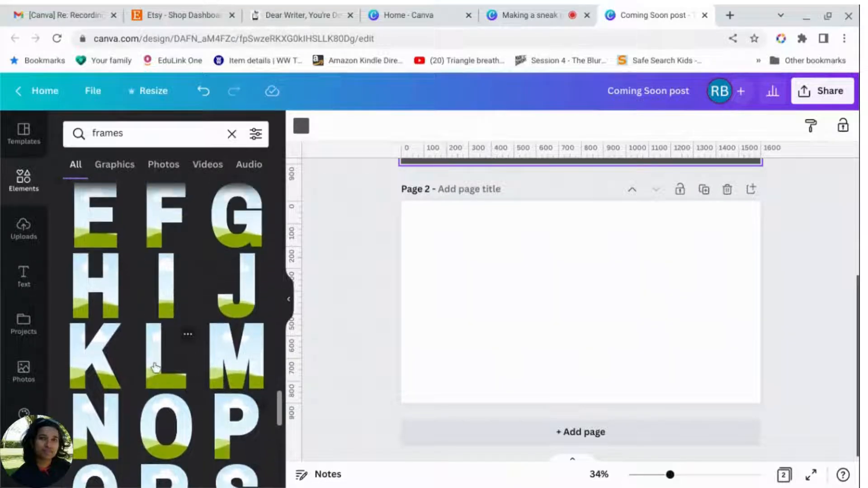
left_click(155, 366)
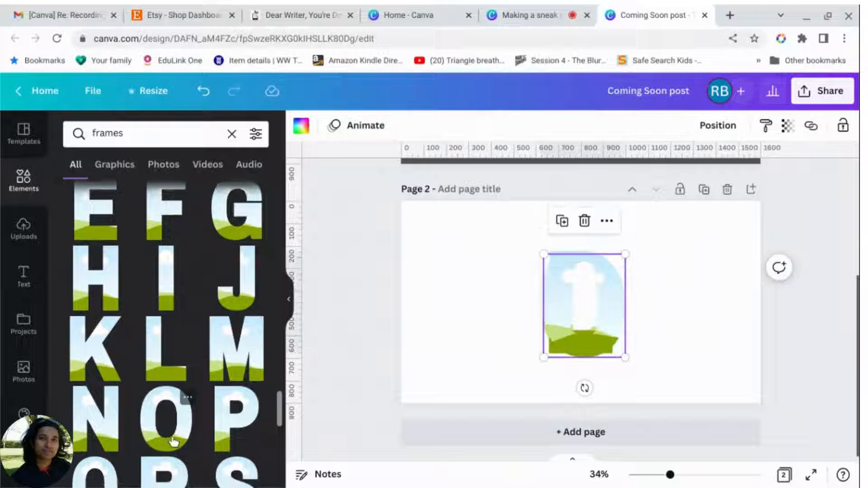
scroll(173, 443, "down", 2)
scroll(178, 436, "down", 2)
scroll(172, 437, "up", 4)
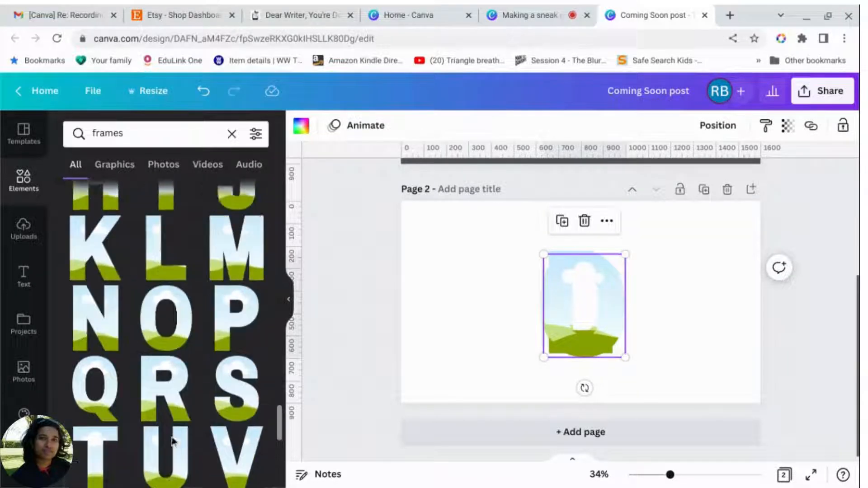
left_click(100, 368)
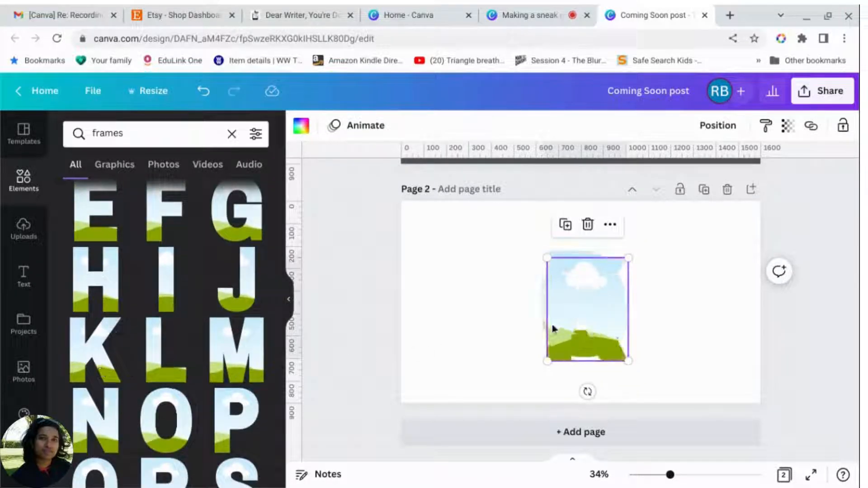
Step: Arrange the four letter frames side by side across page 2 to spell LOOK
left_click_drag(592, 319, 705, 310)
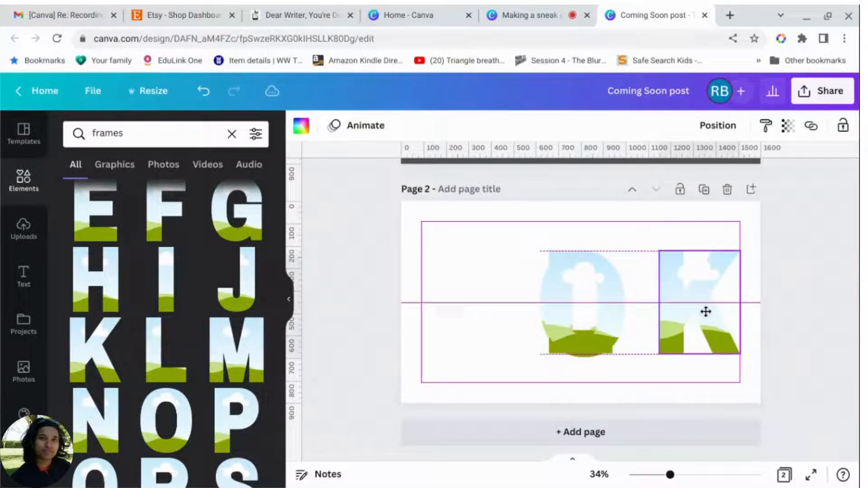
left_click(612, 309)
left_click_drag(612, 309, 631, 310)
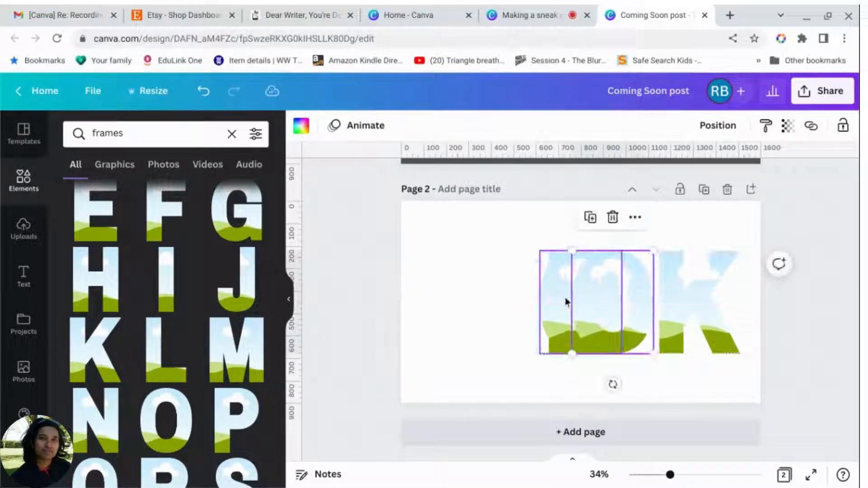
left_click_drag(552, 344, 479, 333)
left_click_drag(560, 348, 425, 340)
left_click(532, 316)
left_click_drag(533, 315, 544, 321)
left_click_drag(460, 305, 450, 311)
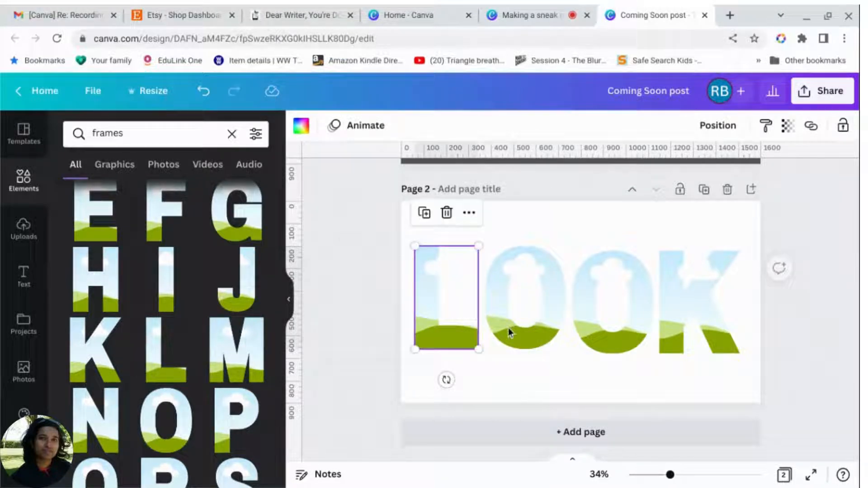
Step: Select all four LOOK letter frames, align them on a common horizontal centre line and group them
left_click(798, 340)
left_click_drag(386, 227, 778, 388)
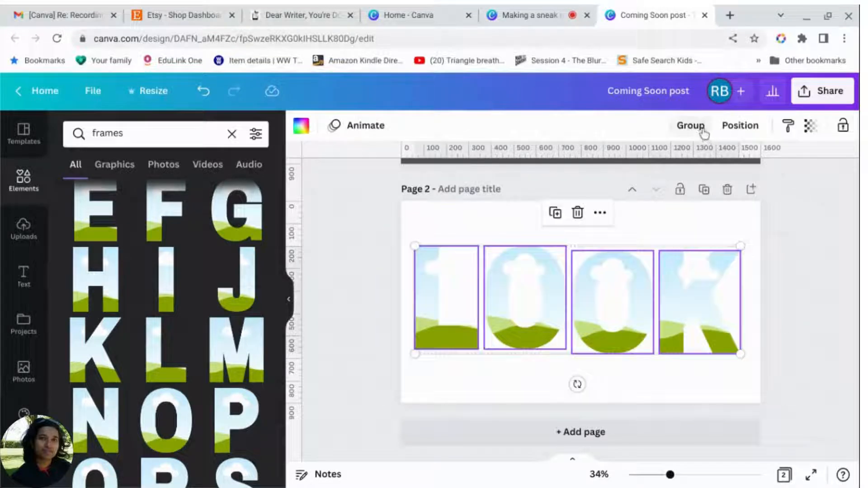
left_click(742, 127)
left_click(550, 380)
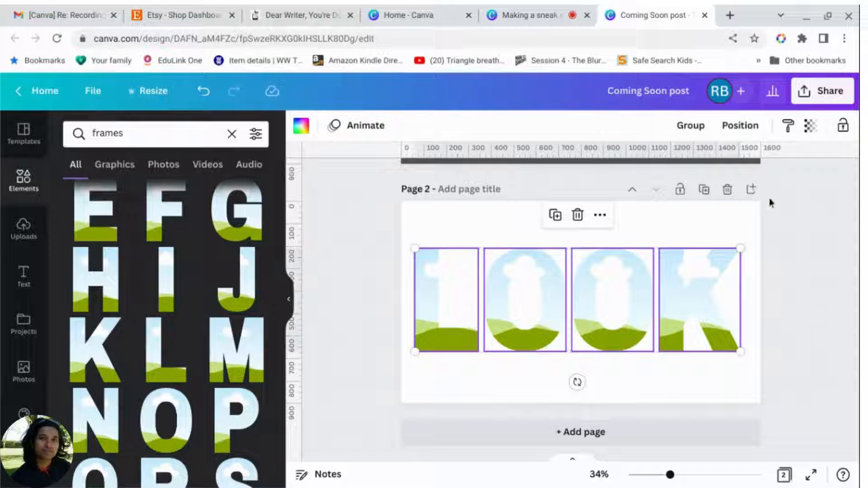
left_click(701, 128)
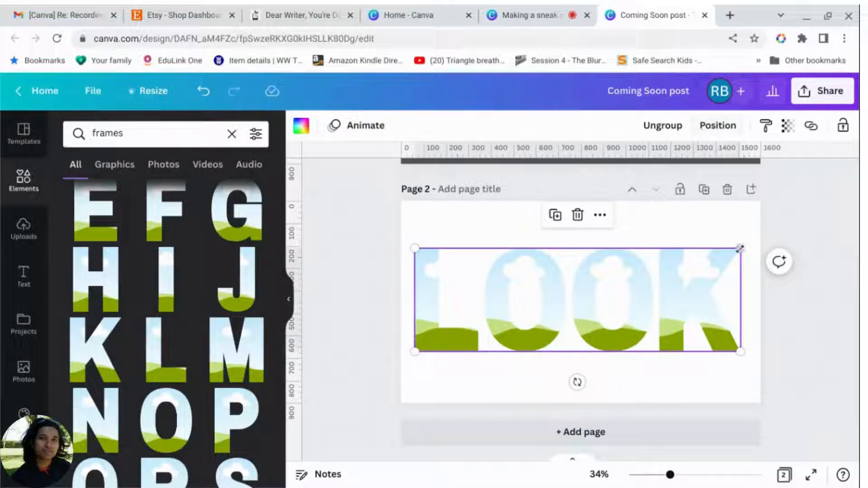
Step: Shrink the grouped LOOK lettering slightly so it sits within the margins of page 2
mouse_move(741, 246)
left_mouse_down()
mouse_move(771, 232)
mouse_move(736, 244)
left_mouse_up()
left_click_drag(414, 351, 423, 349)
left_click(842, 326)
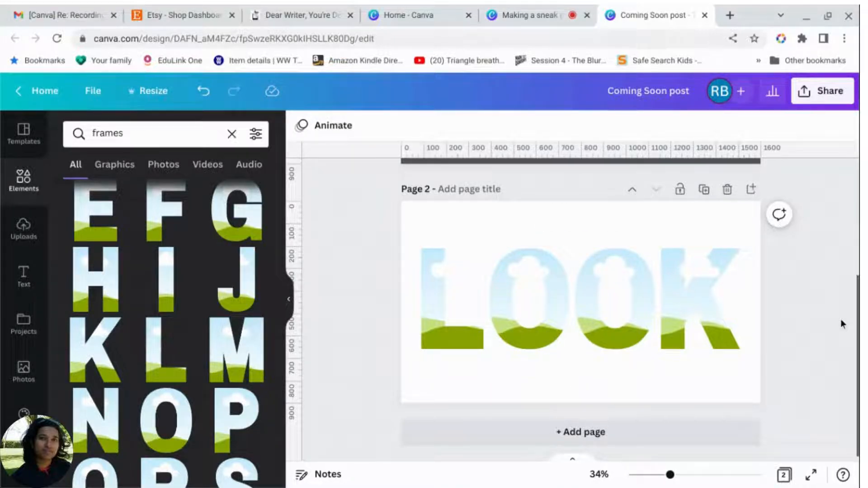
scroll(840, 318, "up", 5)
scroll(629, 329, "down", 5)
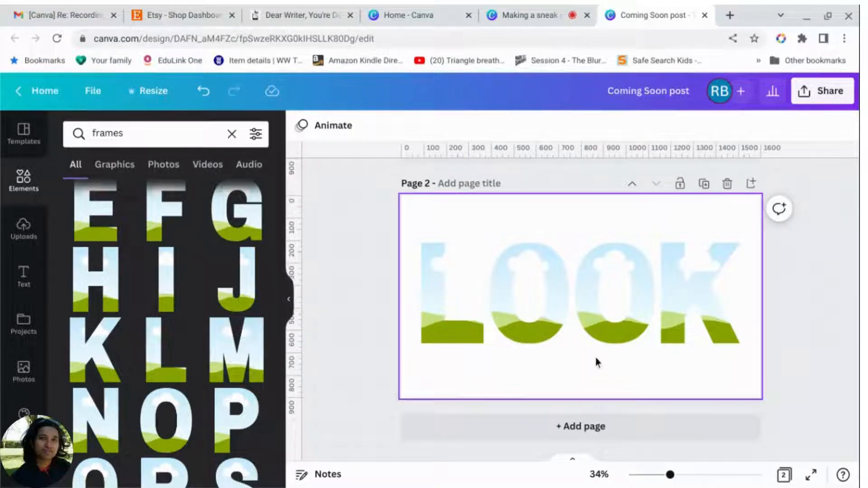
scroll(598, 361, "up", 4)
scroll(598, 355, "down", 3)
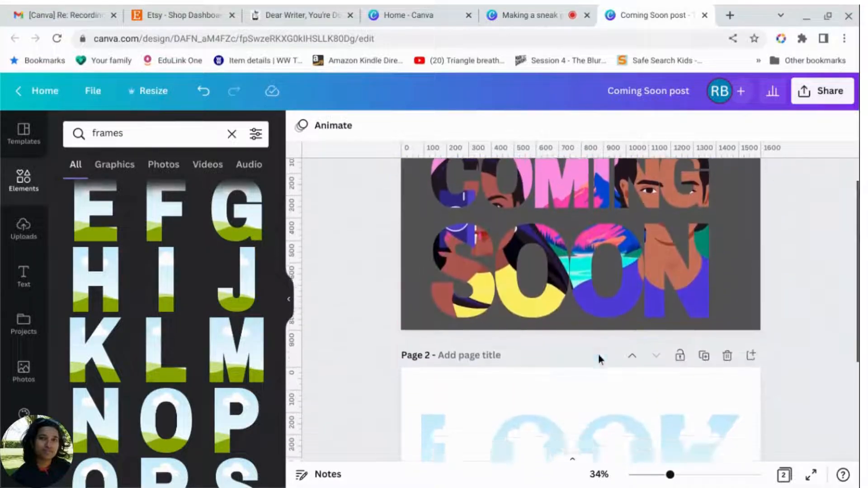
scroll(598, 353, "down", 1)
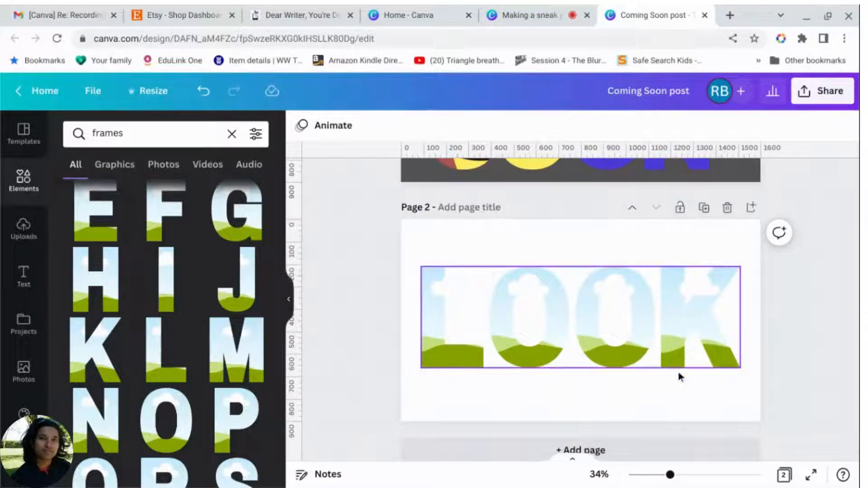
Step: Fill each of the four LOOK letter frames with the uploaded Picture Perfect book cover
left_click(25, 228)
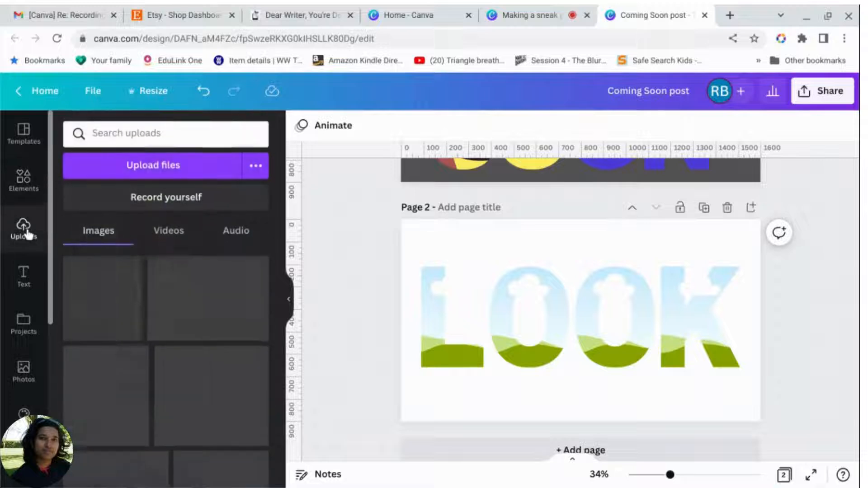
scroll(171, 273, "down", 10)
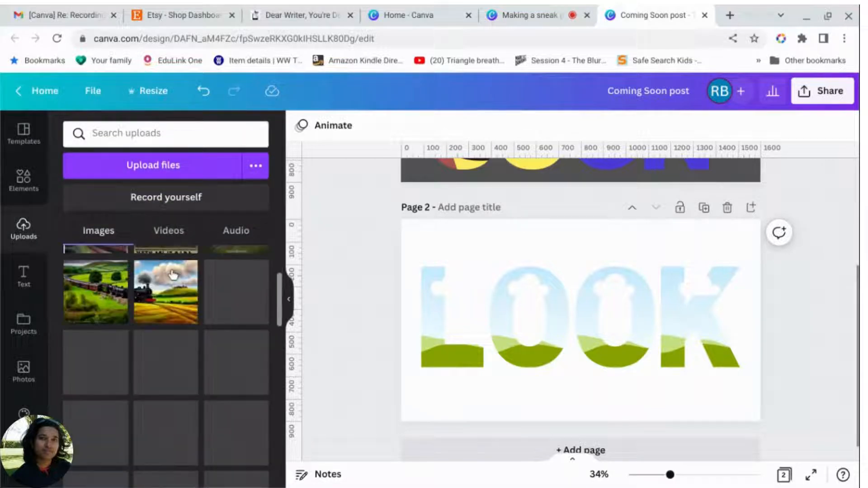
scroll(173, 275, "down", 5)
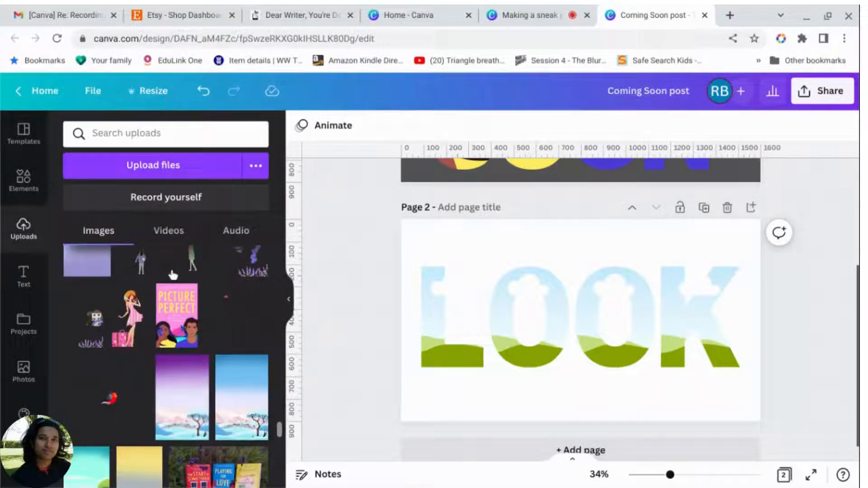
left_click(178, 316)
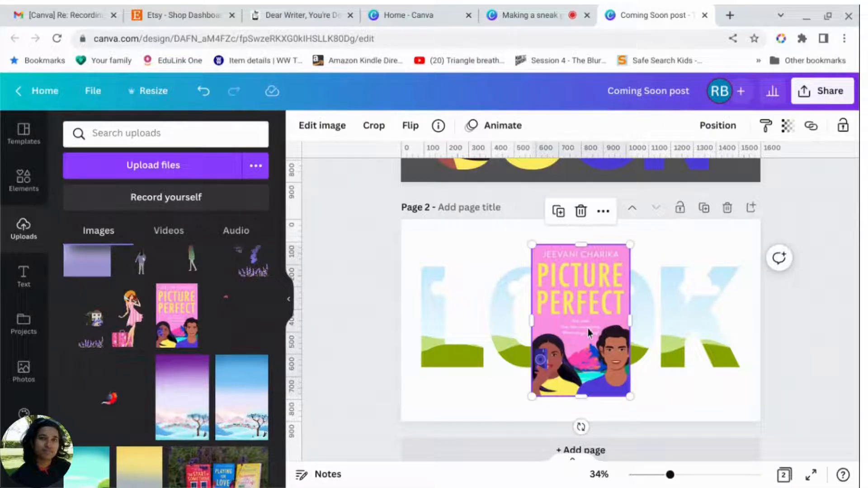
left_click_drag(589, 333, 439, 318)
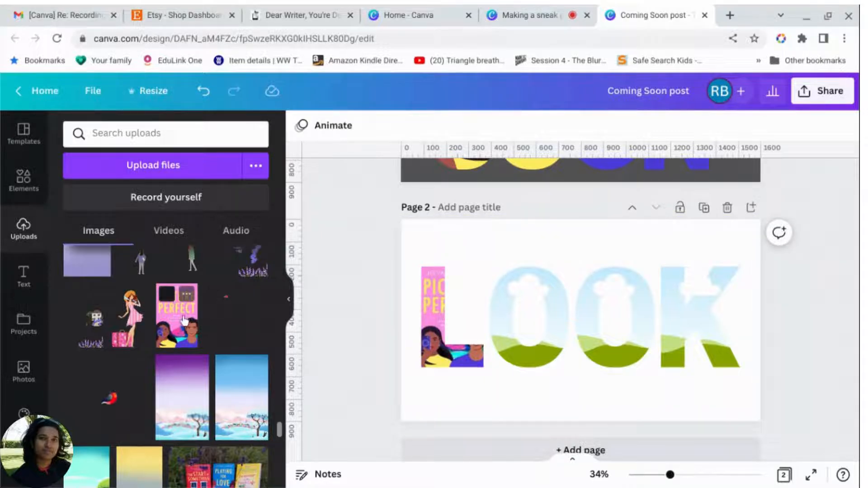
left_click_drag(185, 321, 553, 335)
left_click_drag(176, 316, 616, 318)
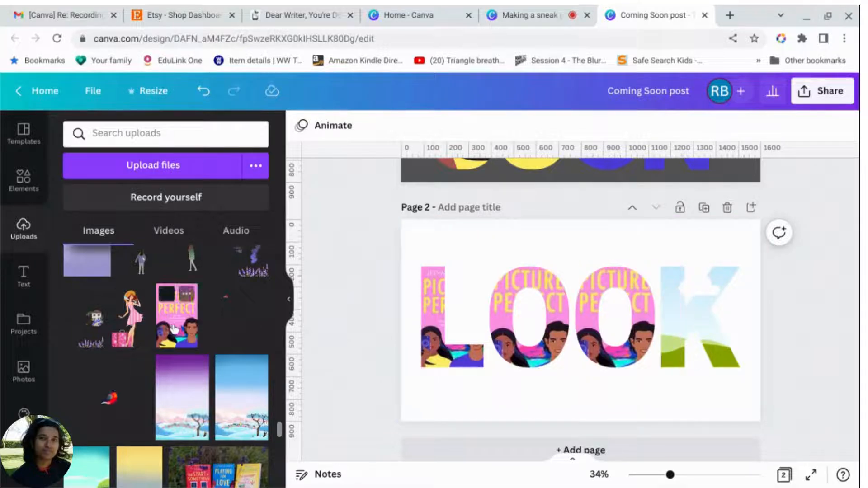
left_click_drag(177, 316, 683, 311)
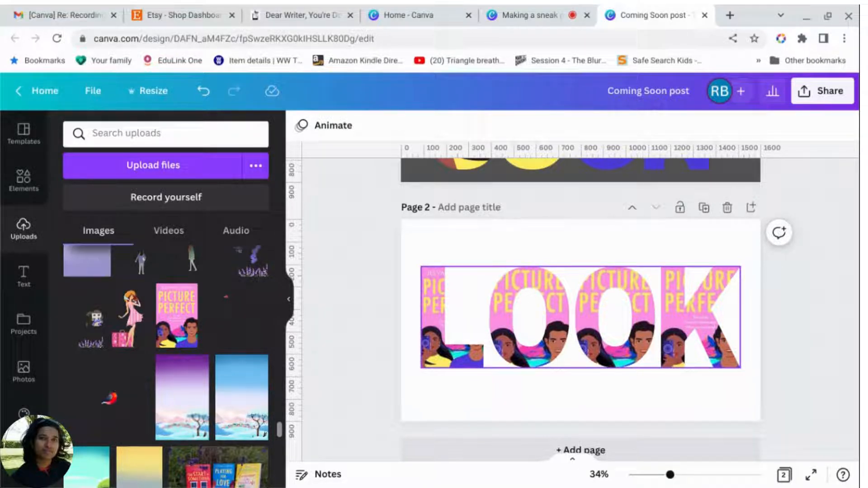
Step: Enlarge the cover image inside the L to the full width of the LOOK lettering and position it so the camera fills the letter
double_click(442, 342)
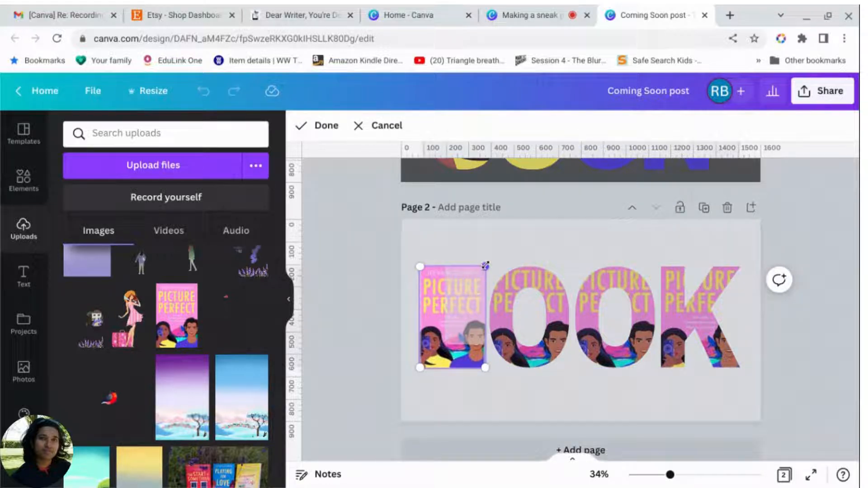
left_click_drag(485, 265, 857, 17)
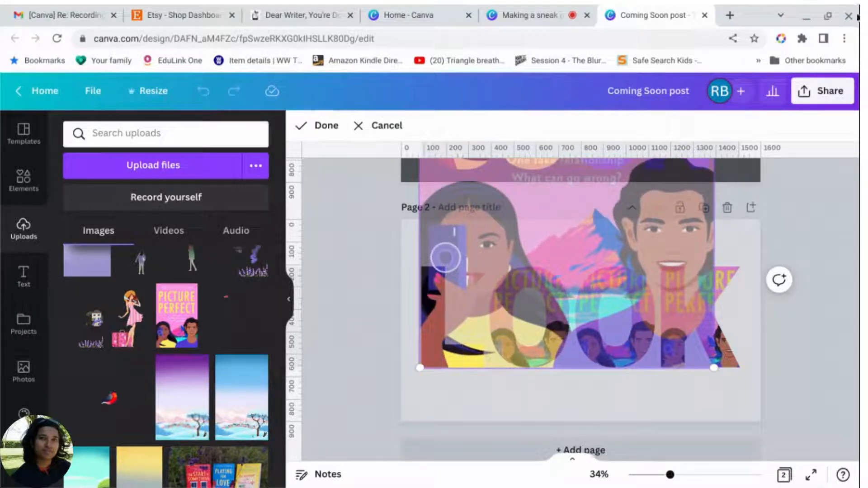
left_click_drag(712, 368, 787, 381)
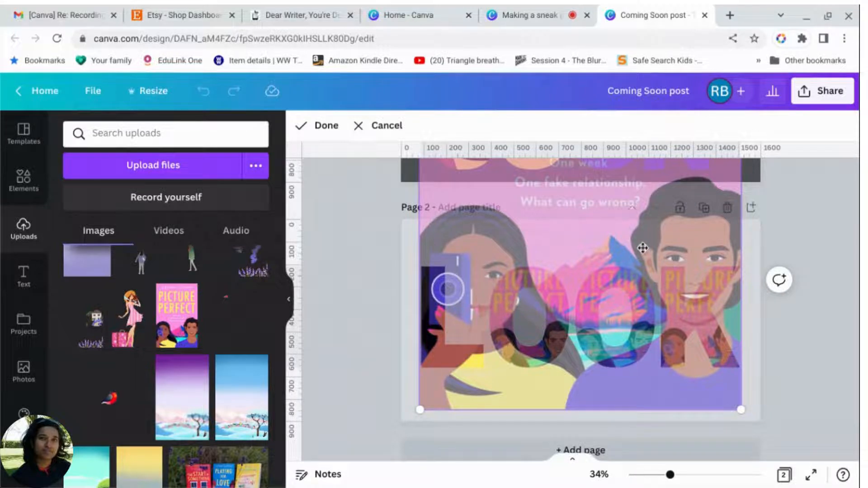
left_click_drag(642, 247, 642, 294)
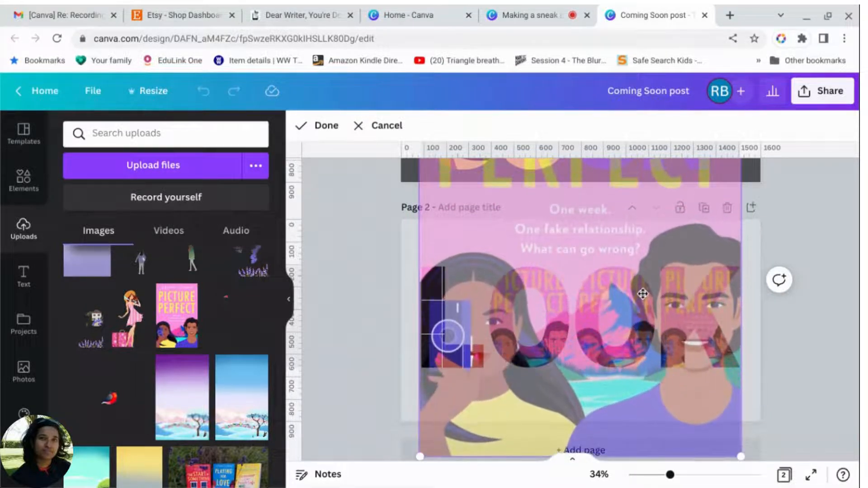
left_click(807, 340)
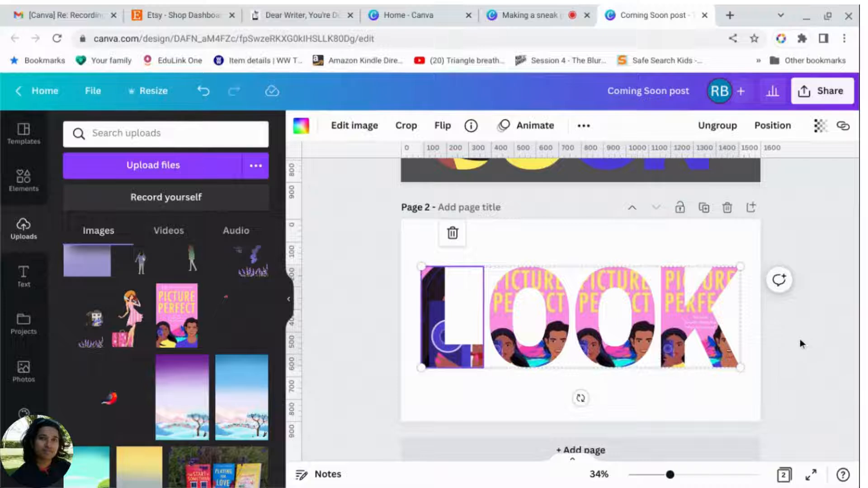
Step: Scale the cover inside the first O to match the L's crop and align it so the woman's face continues across from the L
left_click(540, 346)
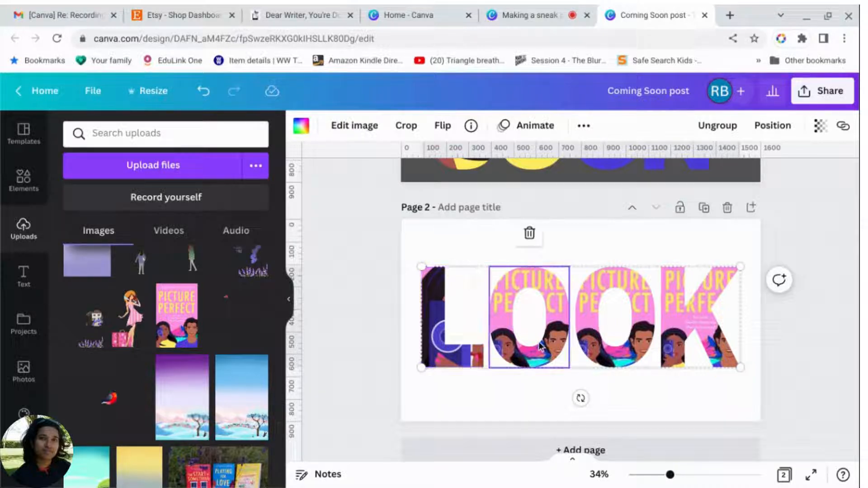
double_click(546, 283)
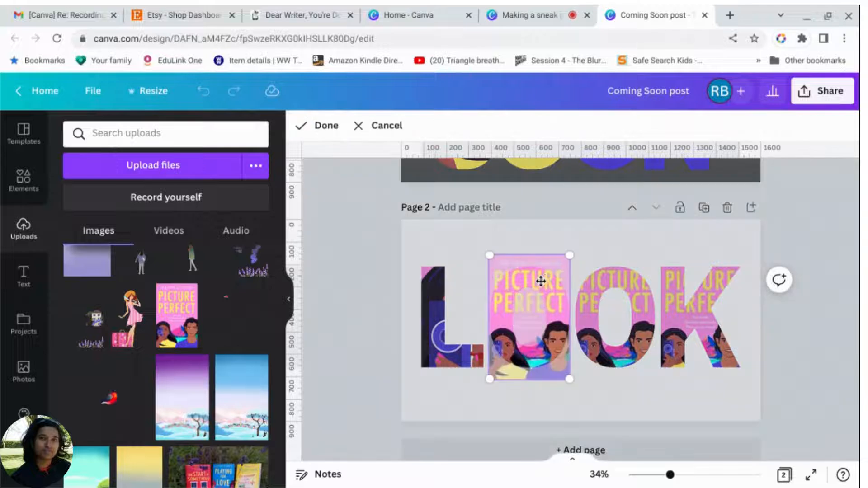
left_click_drag(489, 379, 310, 402)
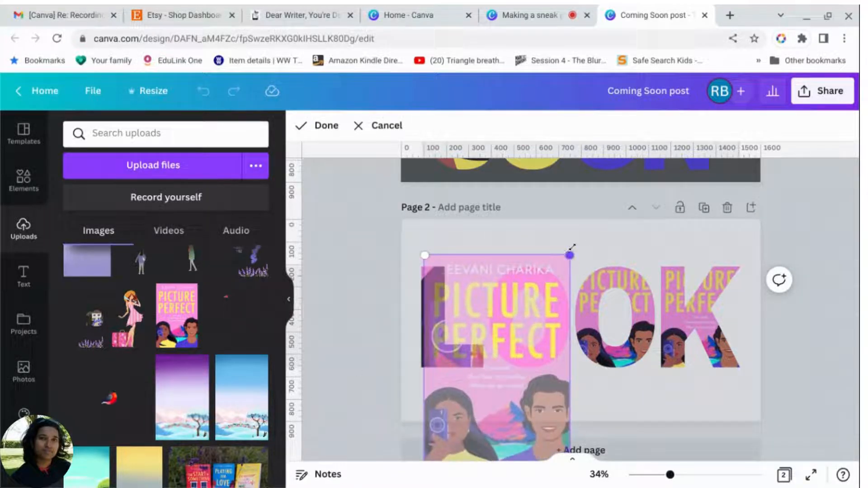
left_click_drag(570, 254, 813, 22)
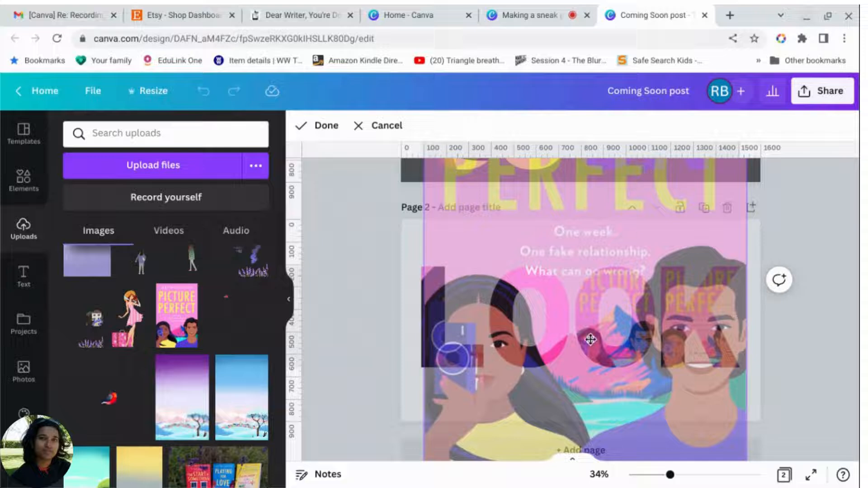
left_click_drag(588, 333, 581, 312)
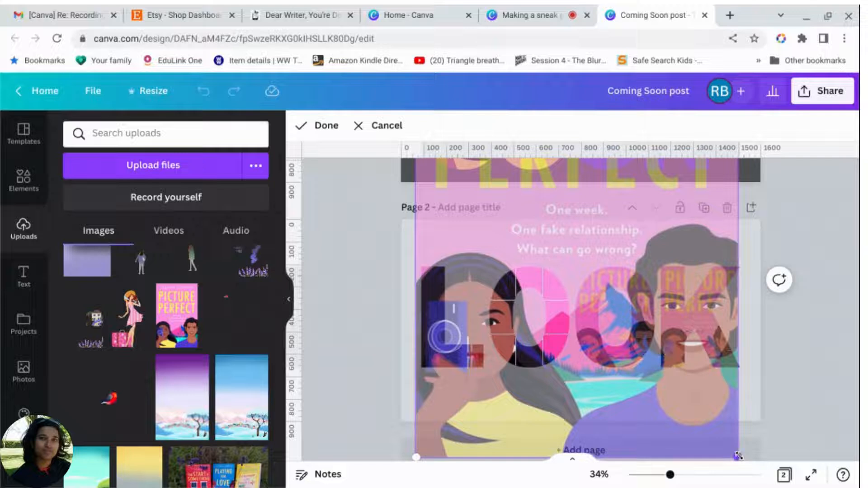
left_click_drag(738, 456, 737, 456)
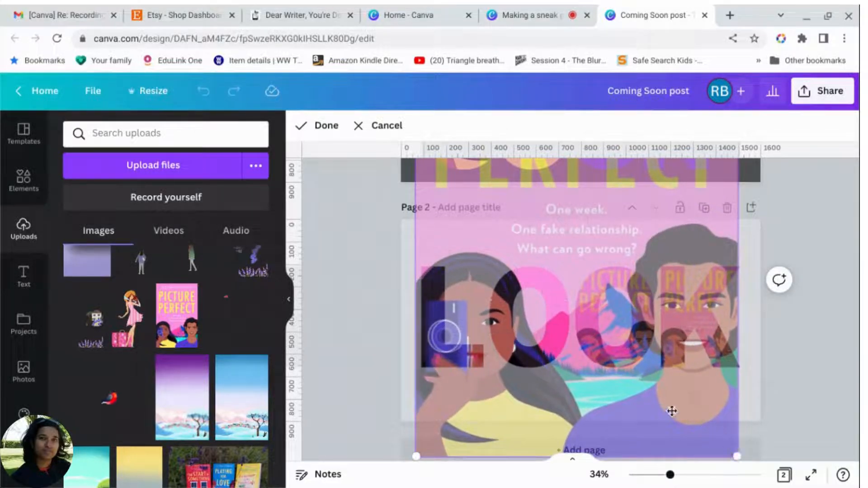
left_click_drag(672, 411, 675, 410)
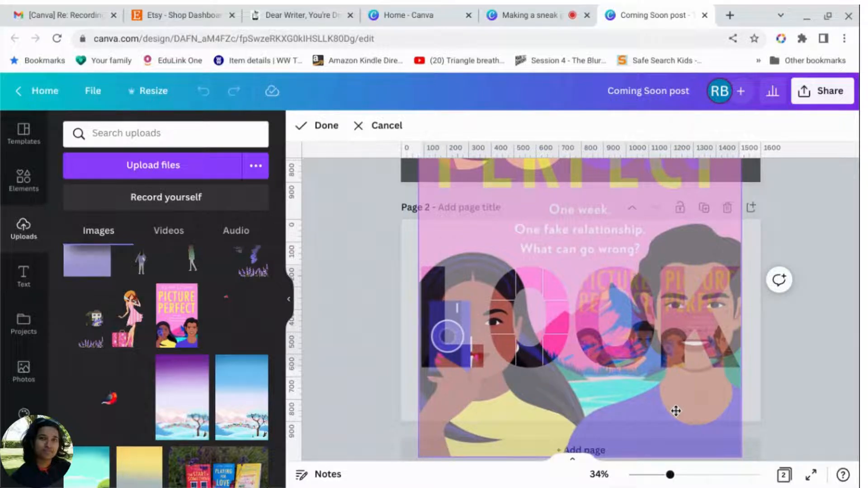
left_click(810, 425)
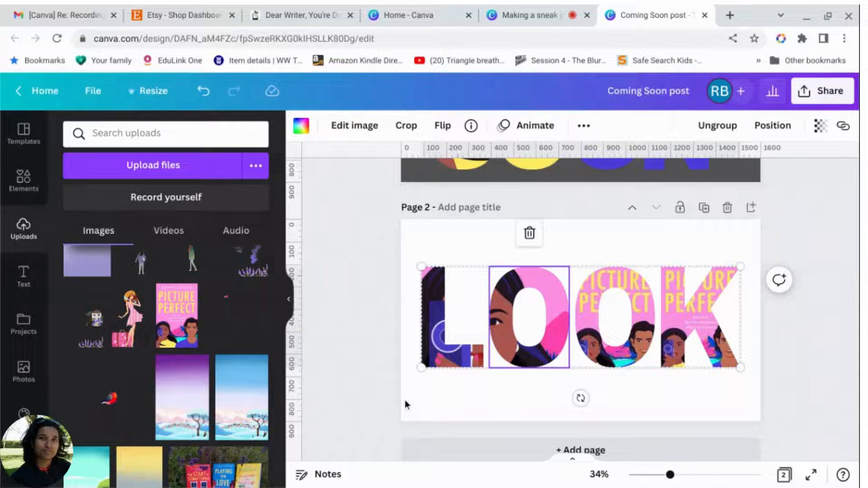
Step: Enlarge and reposition the cover inside the second O and the K so the artwork continues across the word up to the man's face
left_click(640, 335)
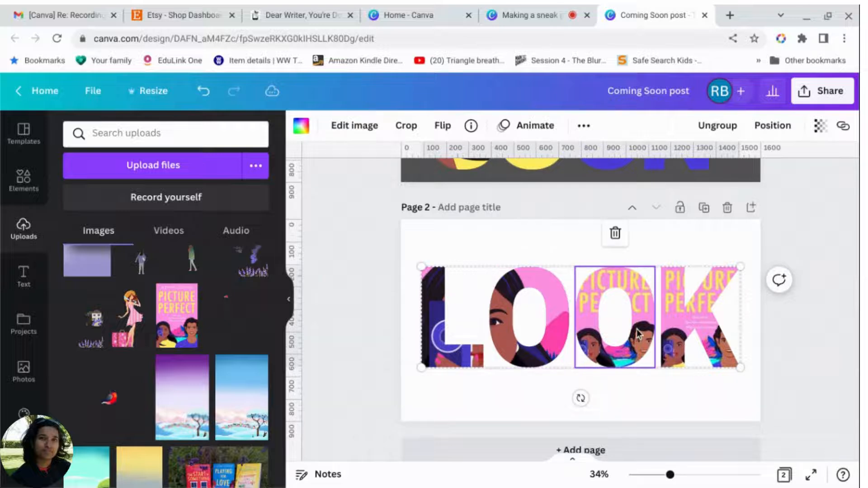
double_click(637, 334)
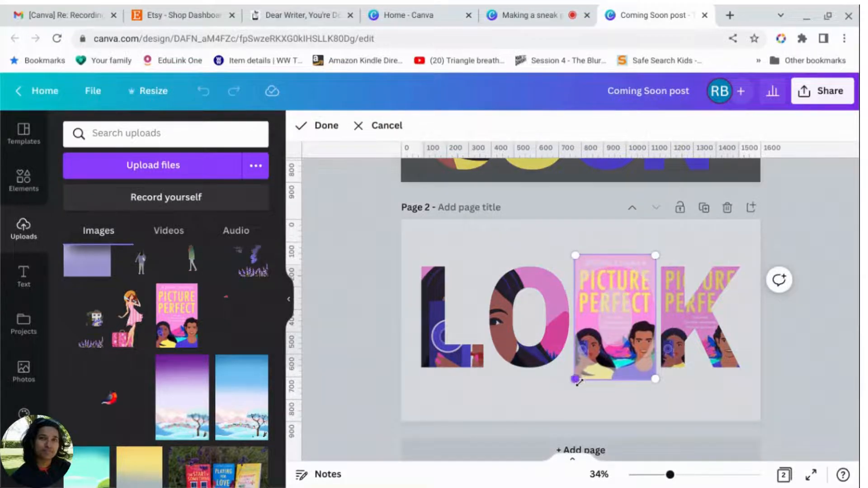
left_click_drag(489, 394, 99, 413)
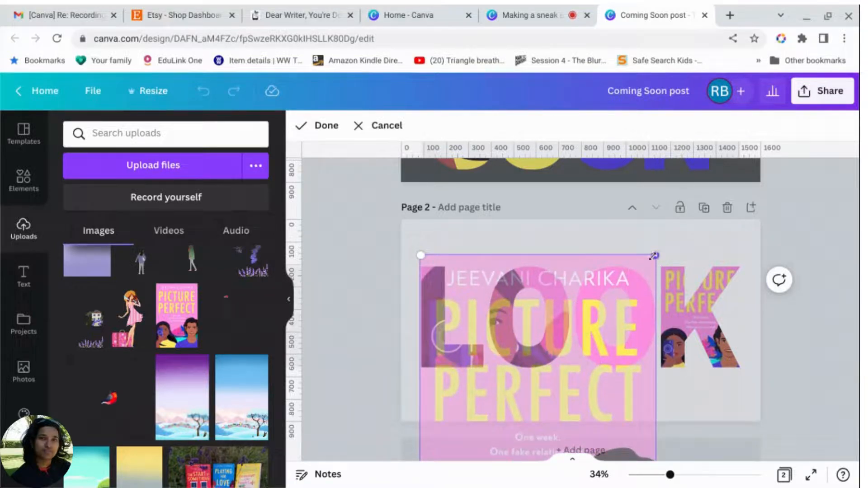
left_click_drag(654, 256, 808, 158)
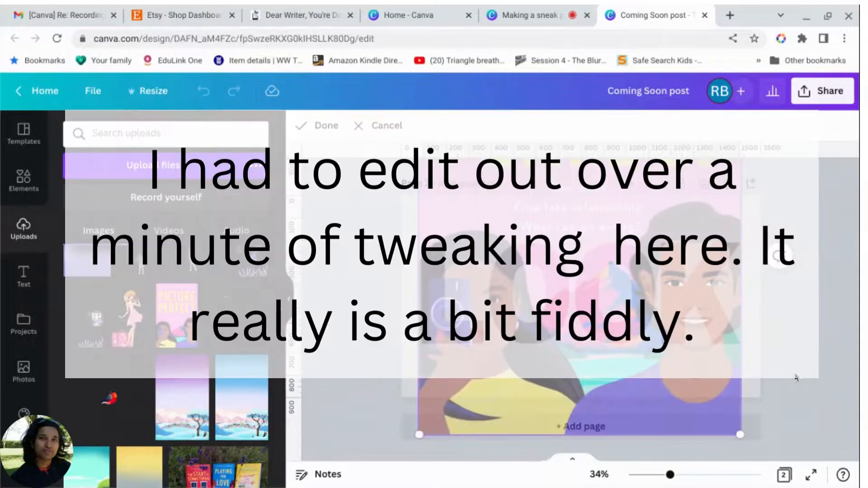
left_click(797, 377)
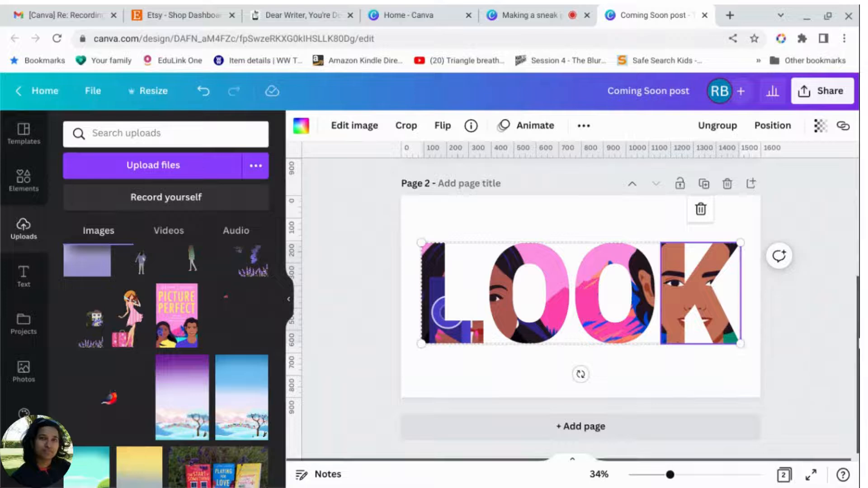
Step: Set the background of page 2 to the dark grey document colour
left_click(645, 202)
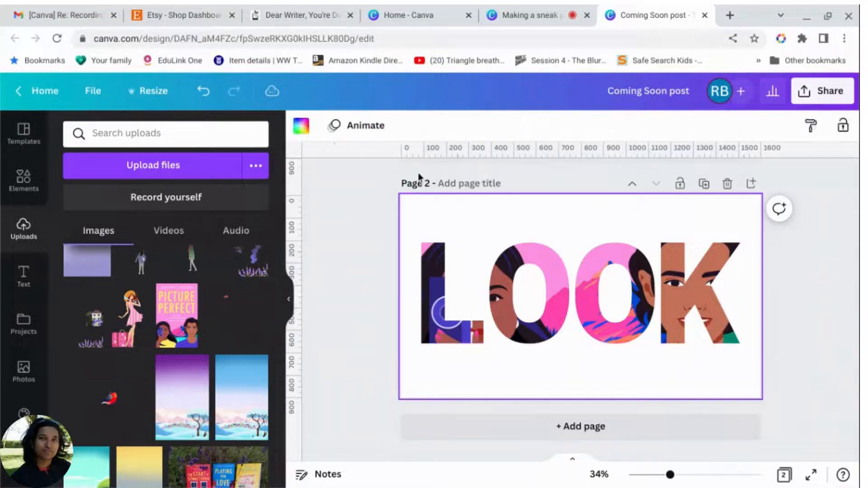
left_click(301, 126)
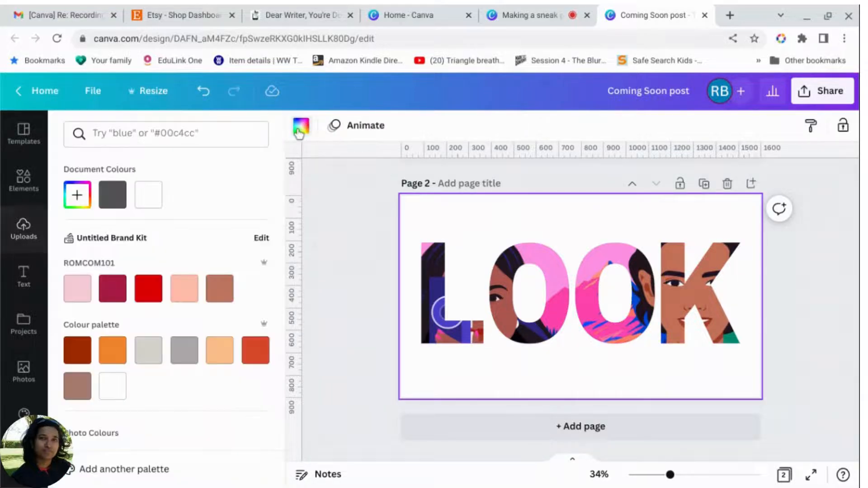
left_click(108, 203)
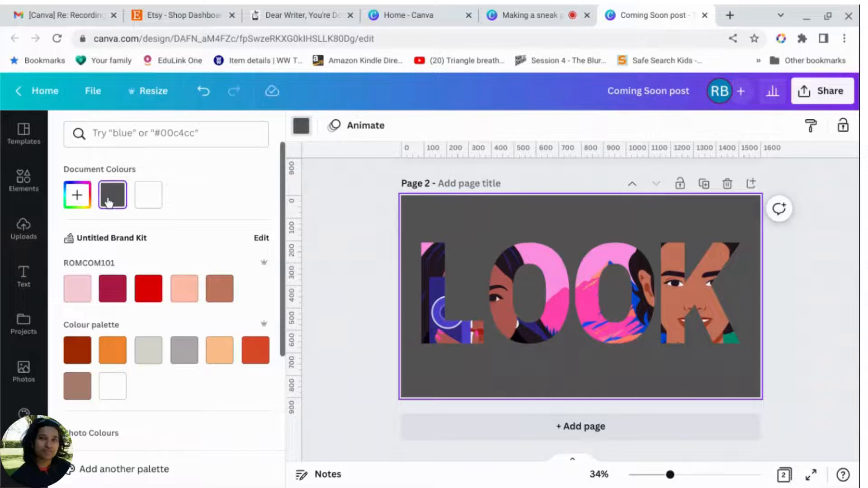